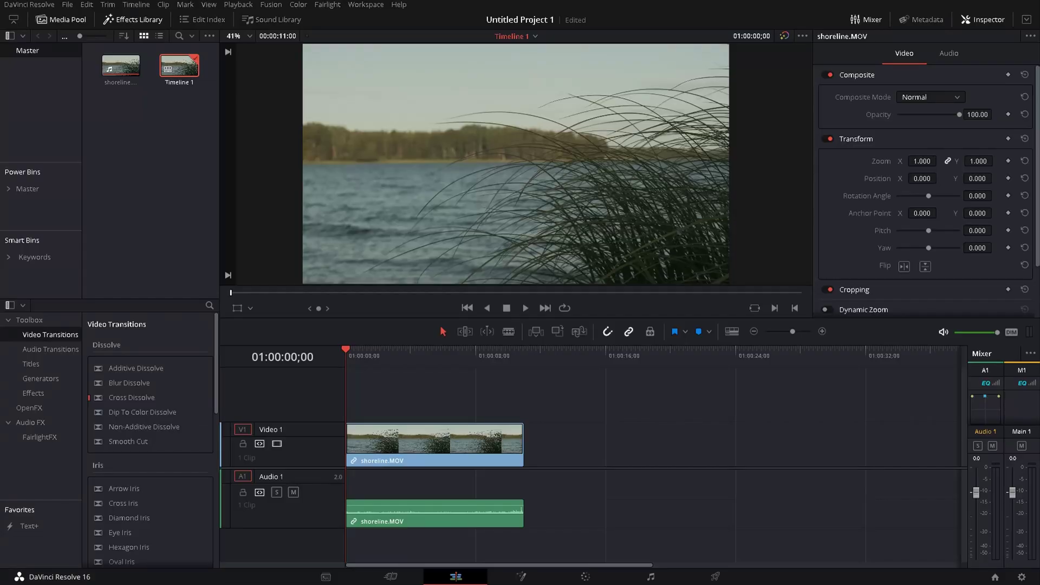
Step: Select the shoreline clip, park the playhead about 4 seconds in, and move to the Fusion page
left_click(434, 449)
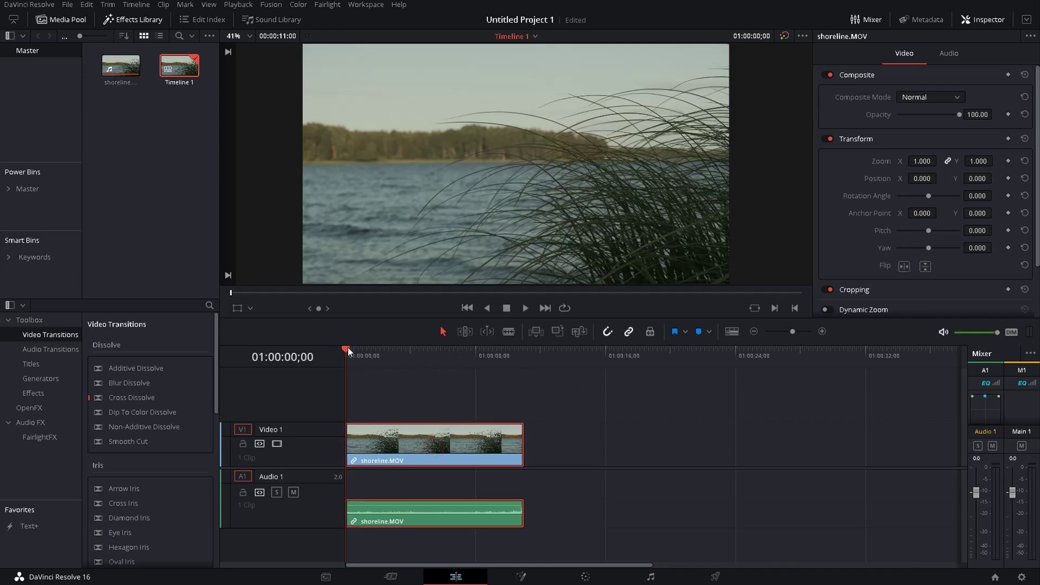
left_click_drag(348, 346, 418, 356)
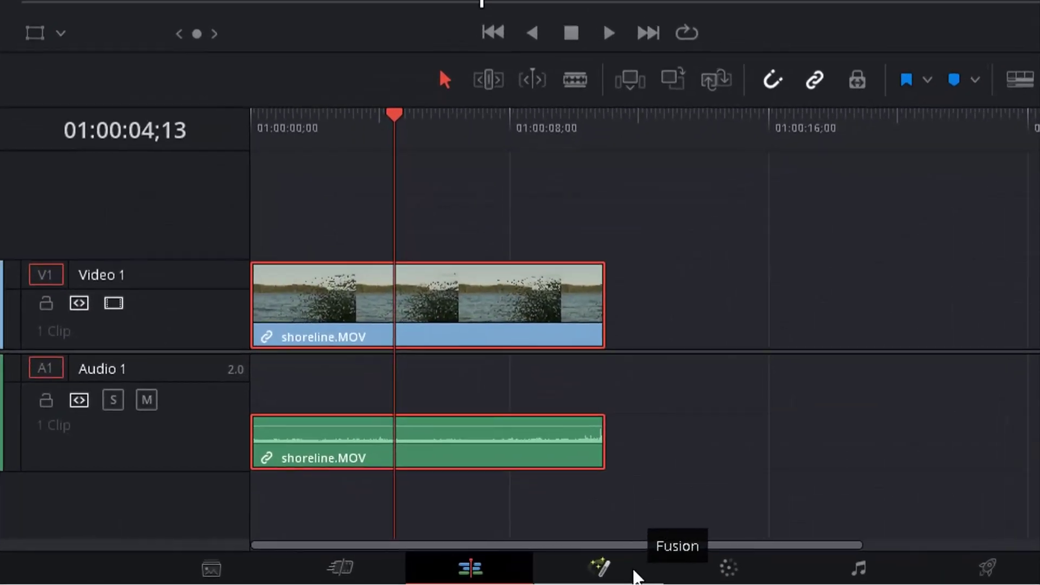
left_click(564, 580)
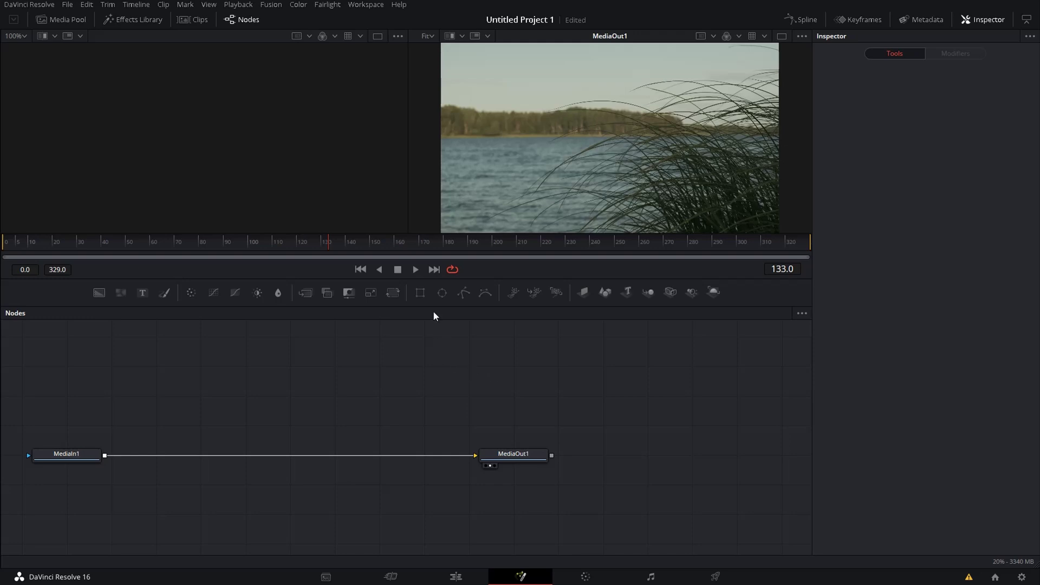
Step: Add Ellipse1, Background1 and Merge1 nodes to the Fusion graph
left_click(878, 319)
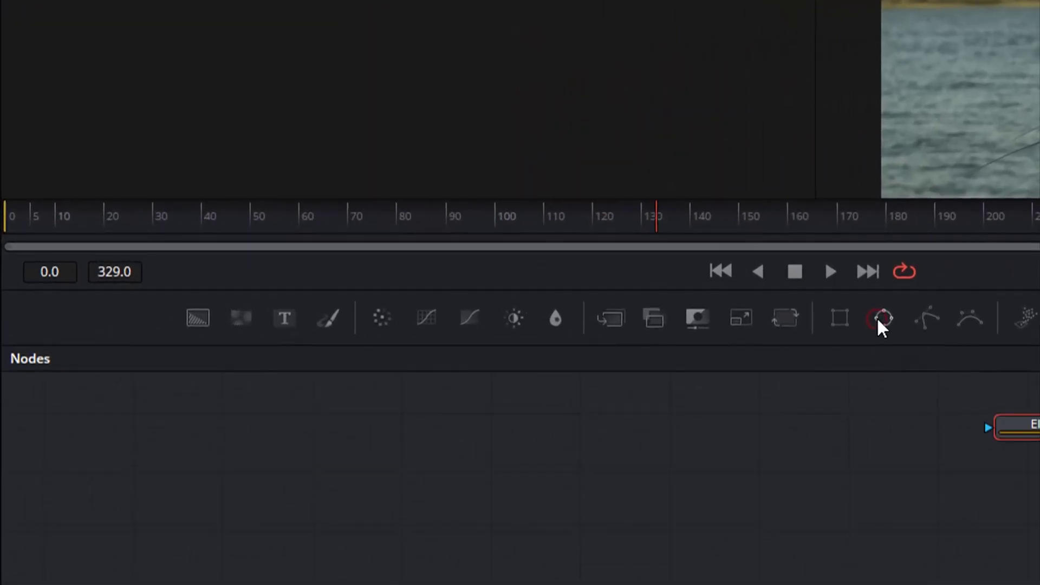
left_click(189, 322)
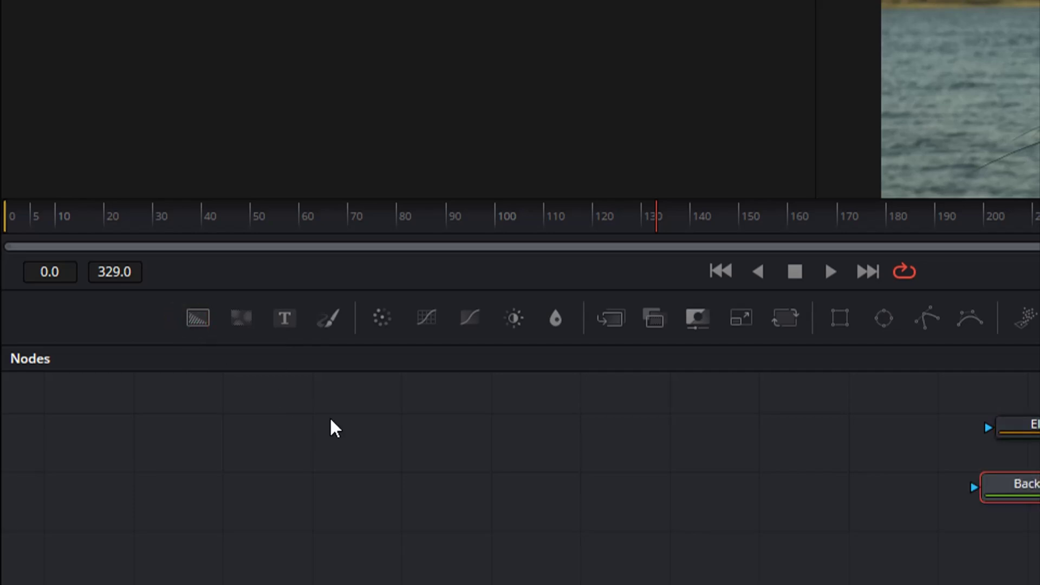
left_click(611, 325)
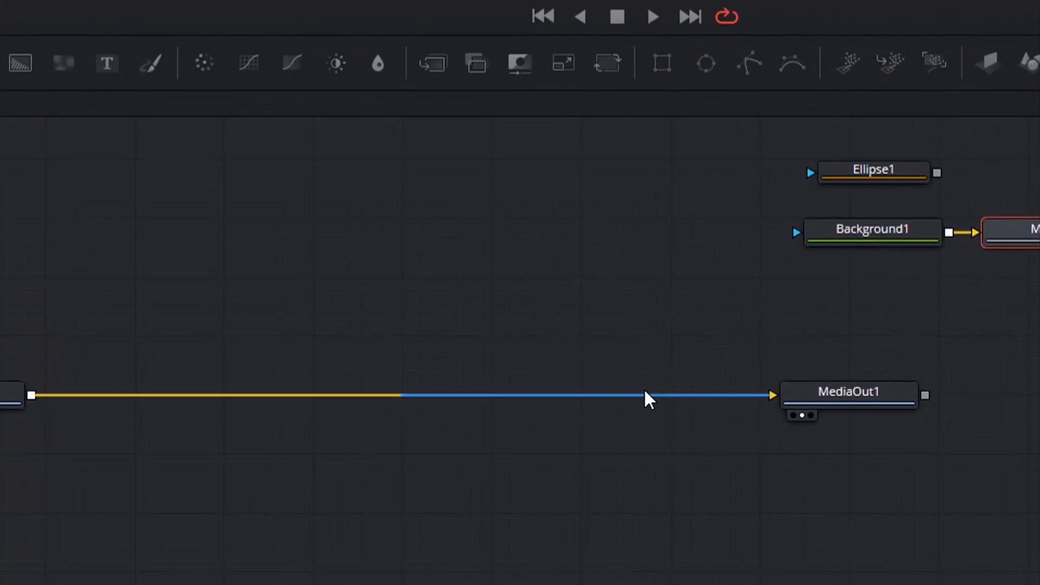
Step: Delete the MediaIn1→MediaOut1 and Background1→Merge1 links so every node is unconnected
left_click(645, 395)
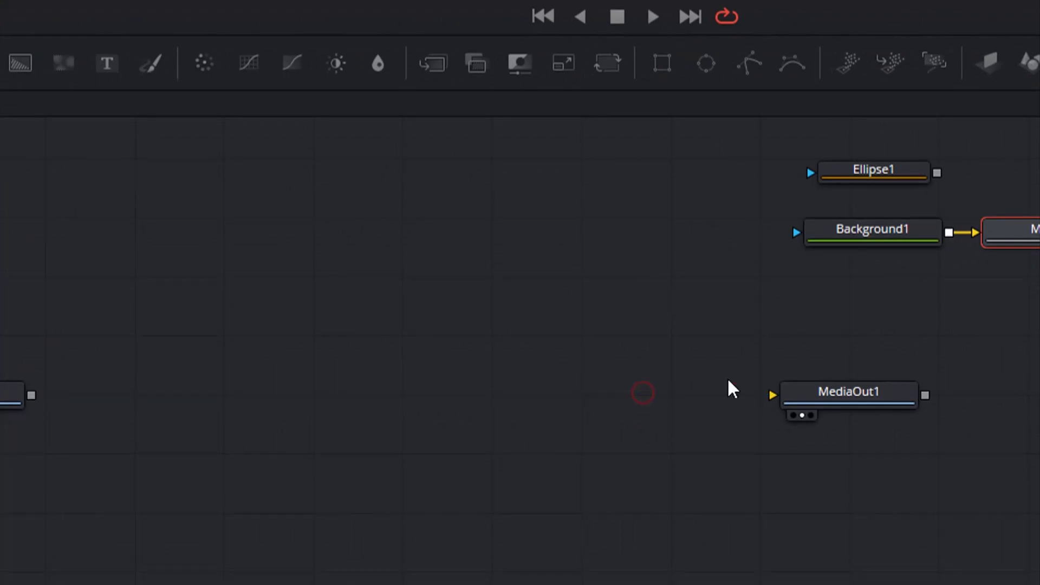
left_click(967, 233)
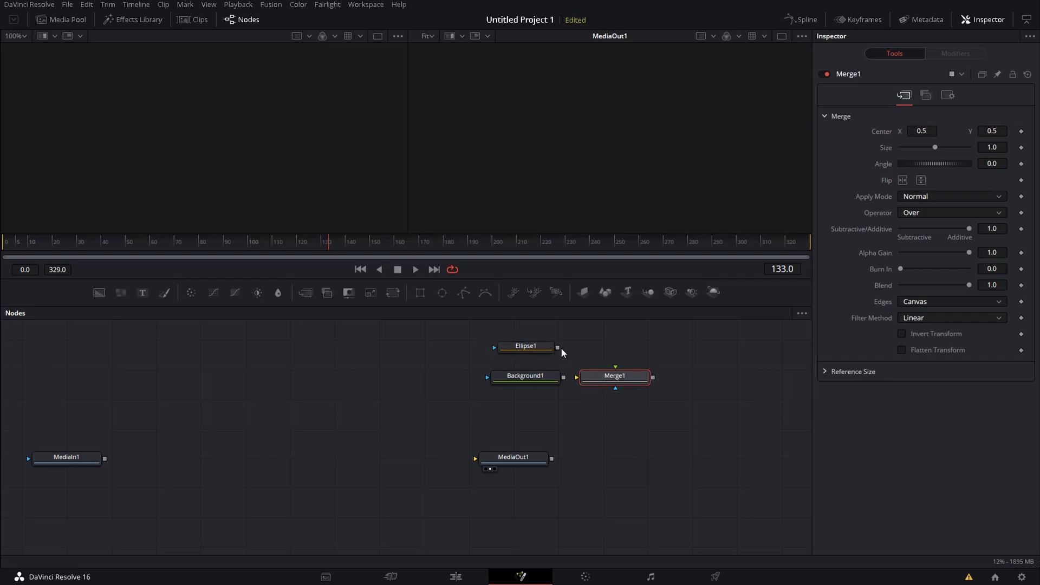
Step: Mask Background1 with Ellipse1, then merge it over MediaIn1 through Merge1 into MediaOut1
left_click_drag(557, 348, 532, 378)
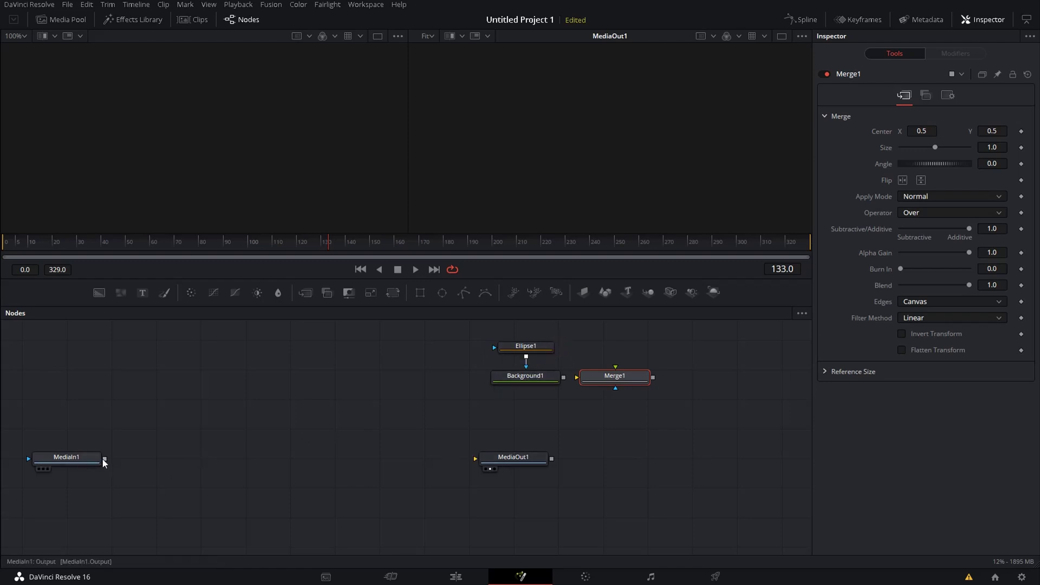
left_click_drag(105, 458, 389, 460)
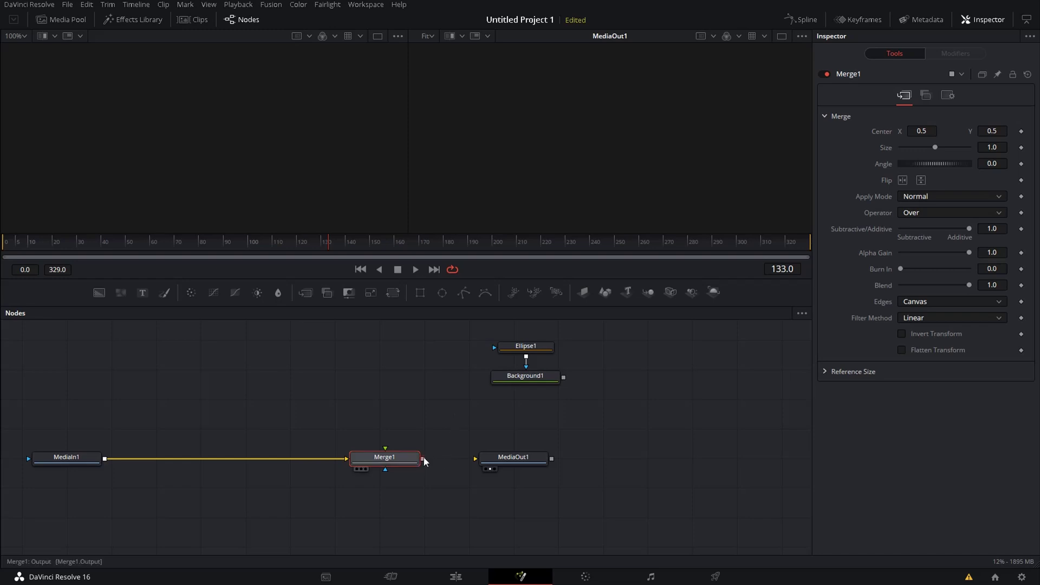
left_click_drag(423, 458, 490, 458)
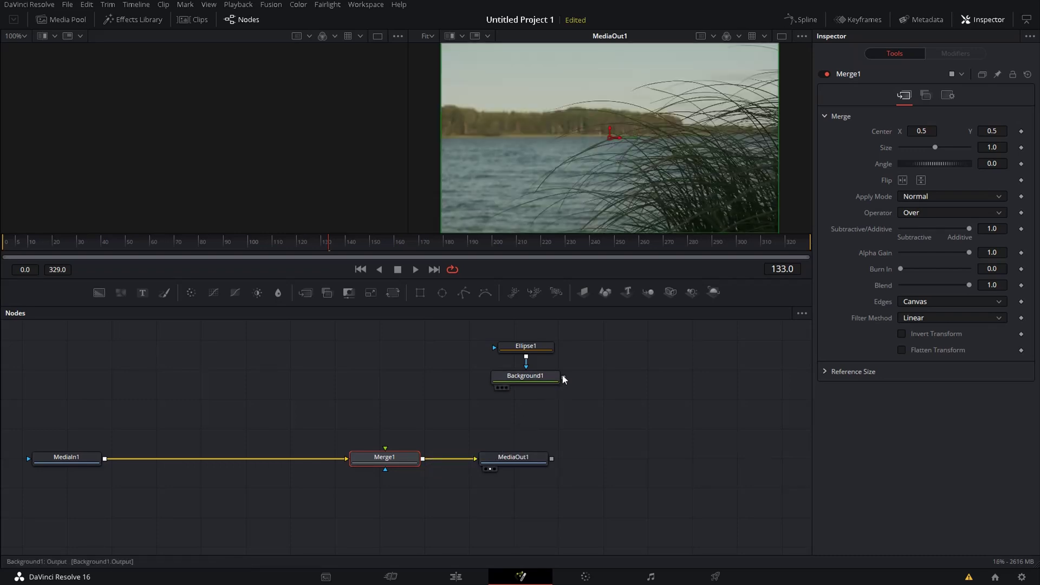
left_click_drag(563, 377, 382, 457)
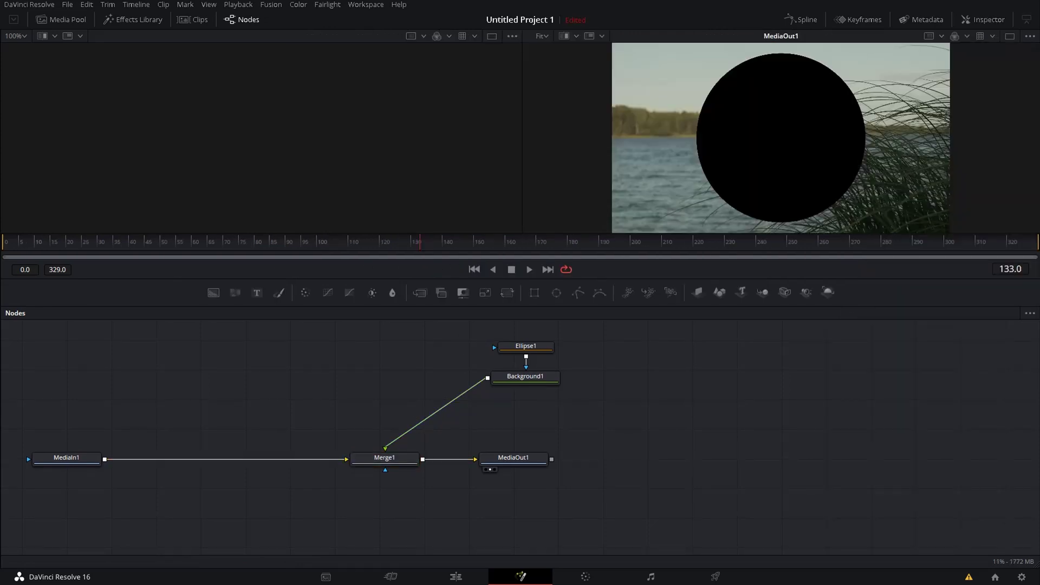
Step: Make Ellipse1 hollow by turning Solid off, with a Border Width of 0.0074
left_click(689, 365)
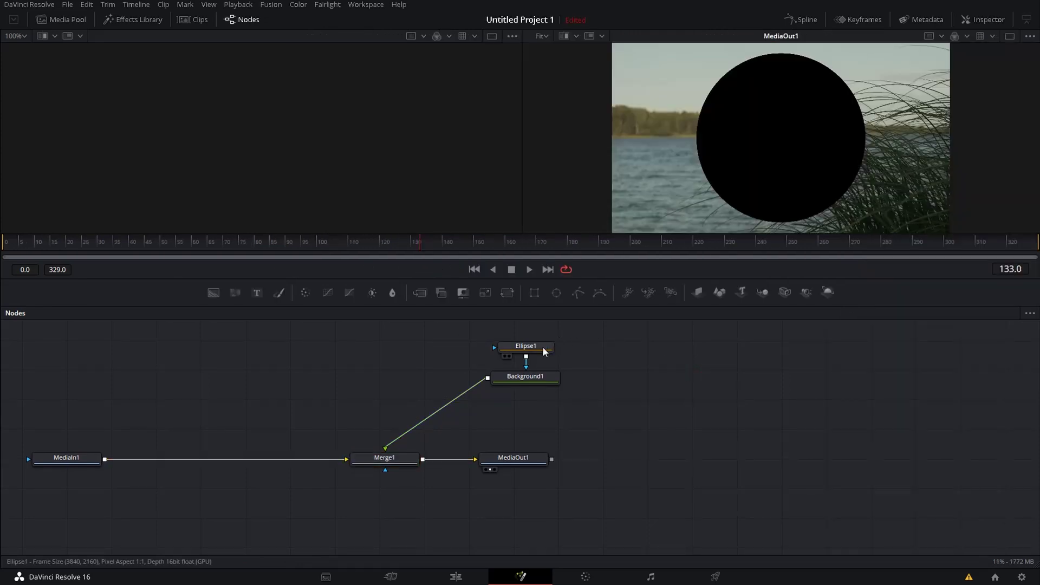
left_click(544, 352)
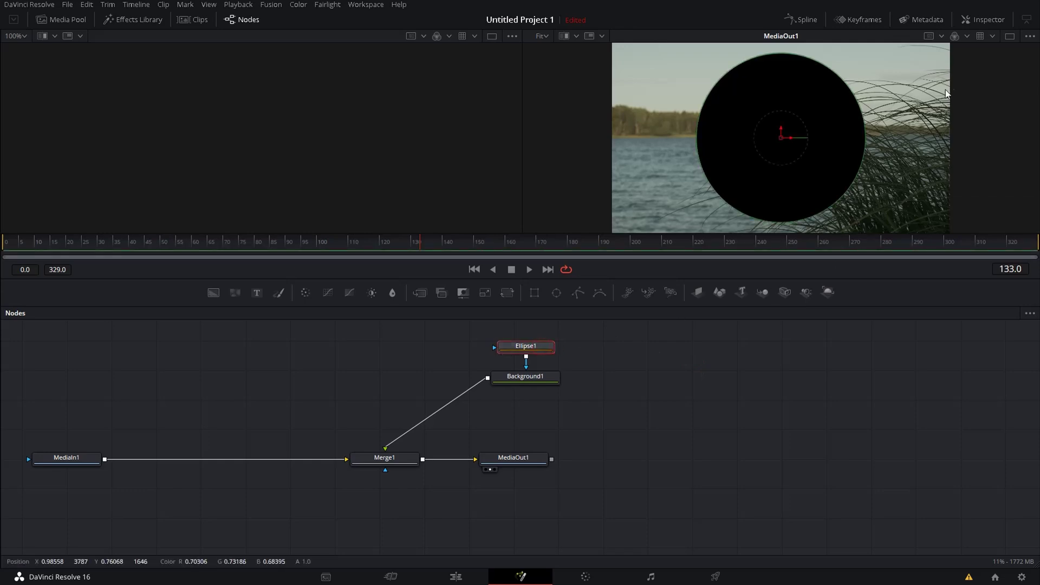
left_click(985, 22)
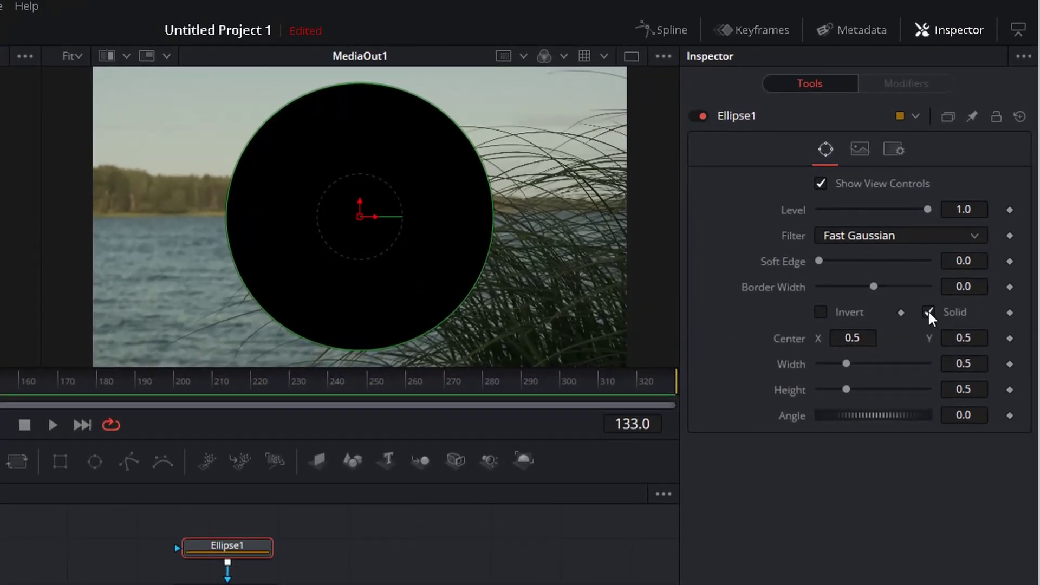
left_click(928, 312)
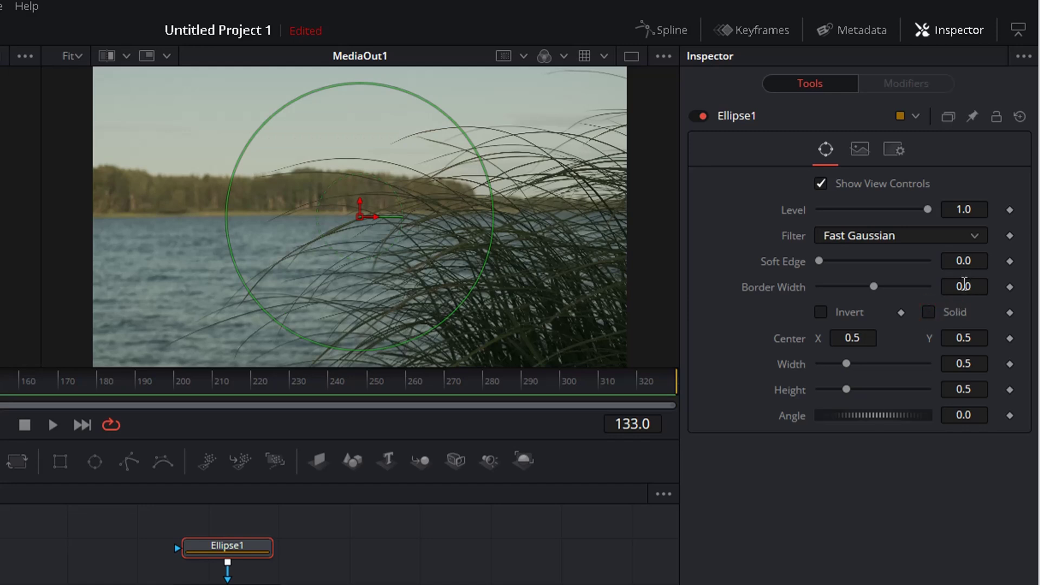
left_click_drag(963, 283, 993, 282)
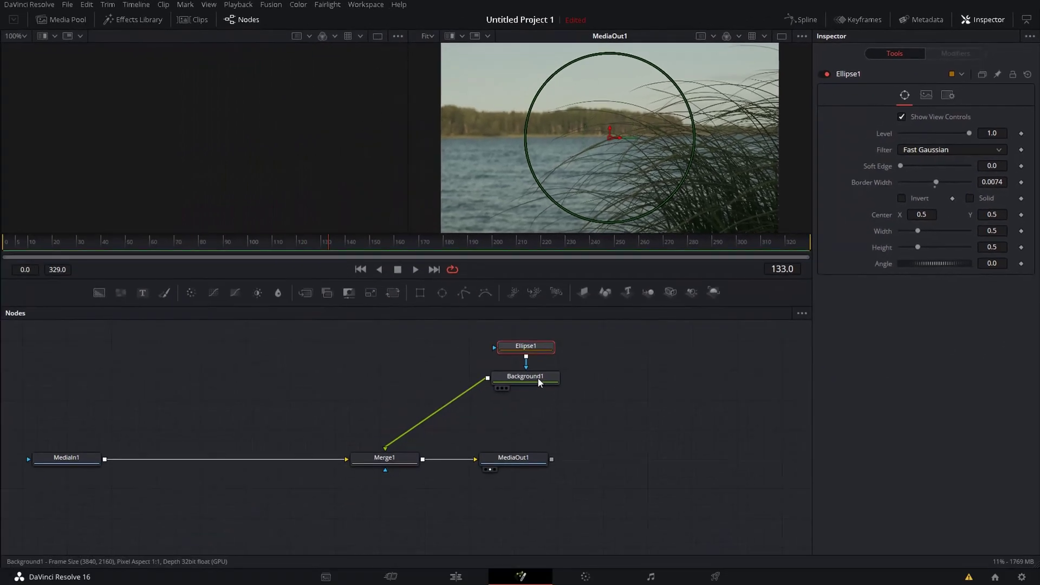
Step: Set Background1's colour to red (0.898, 0.08082, 0.08082)
left_click(538, 379)
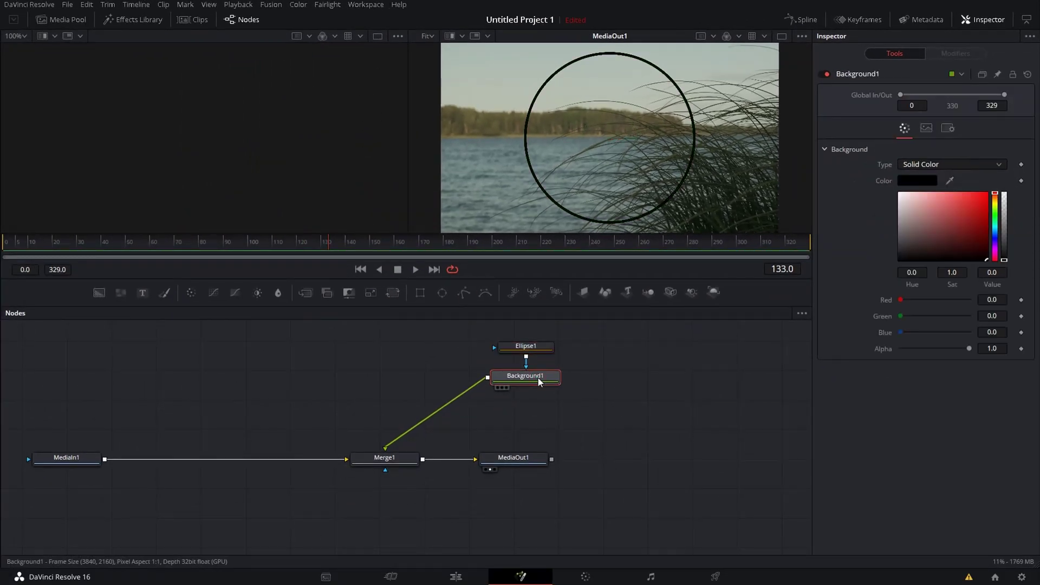
left_click(980, 200)
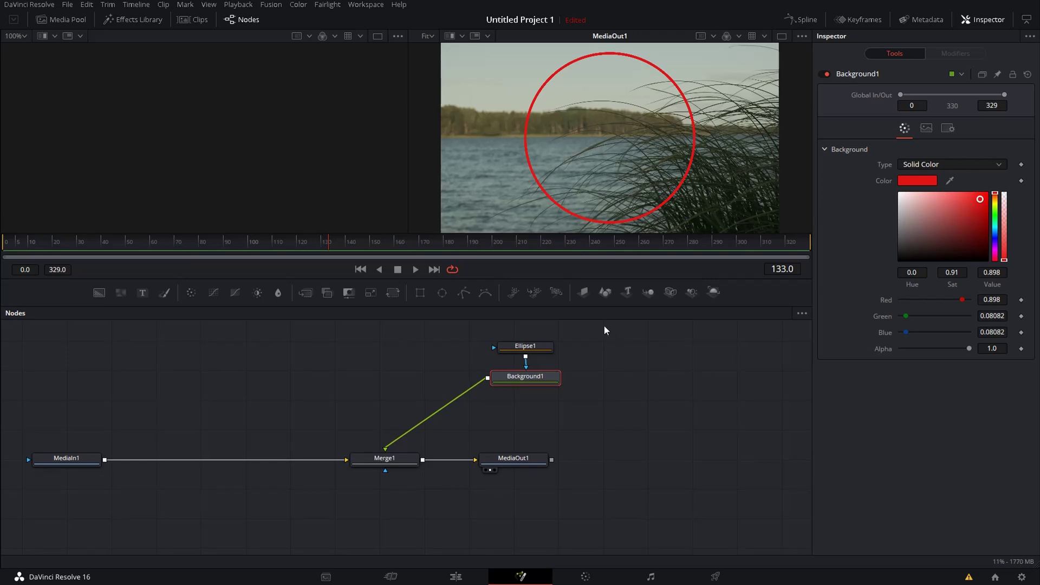
Step: Resize Ellipse1 to Height 0.405448 and recentre it at 0.580128, 0.556980 over the grass
left_click(539, 351)
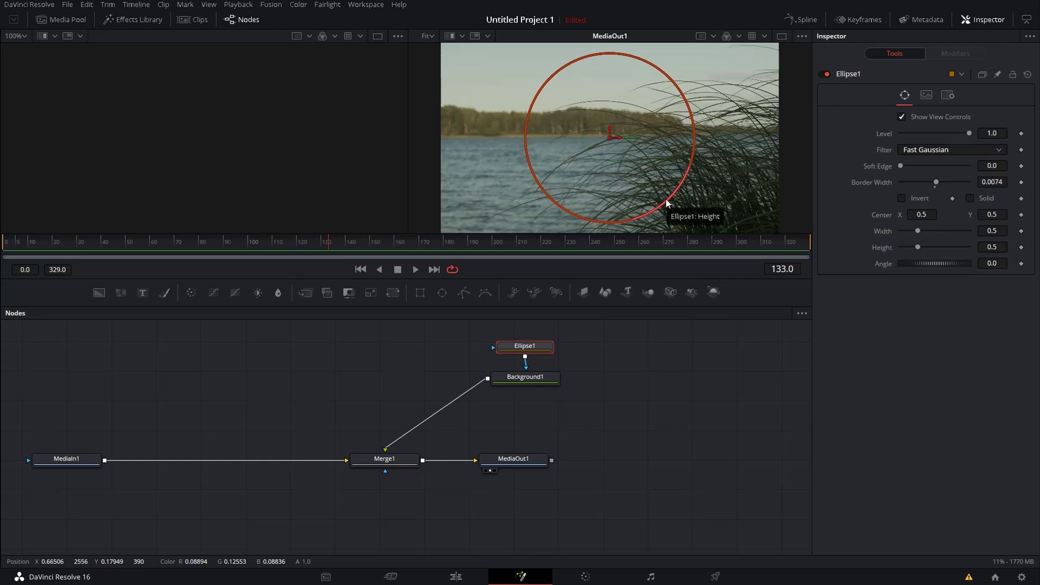
left_click_drag(666, 204, 607, 206)
left_click_drag(609, 137, 640, 125)
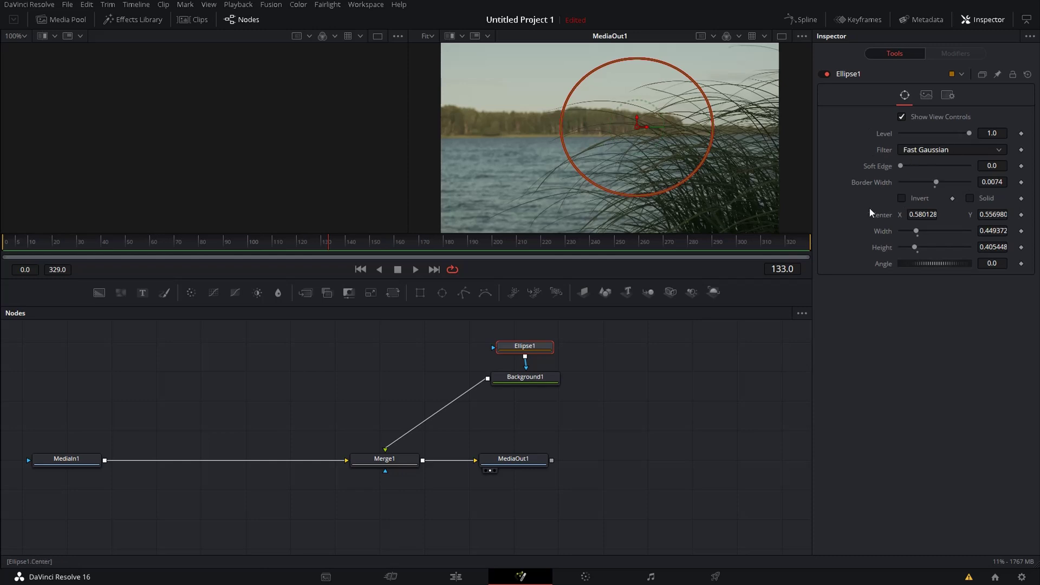
key("space")
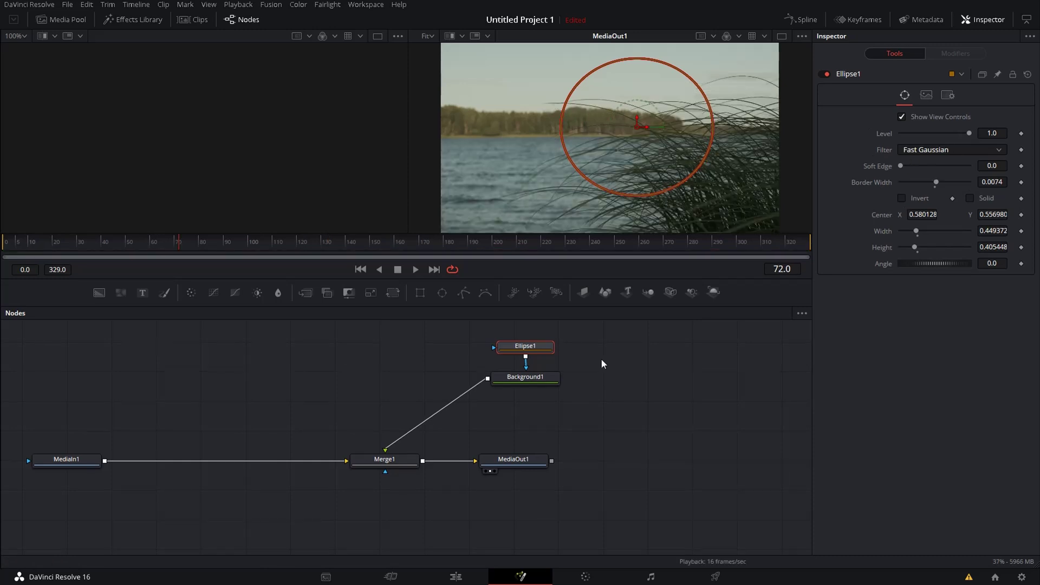
left_click(415, 270)
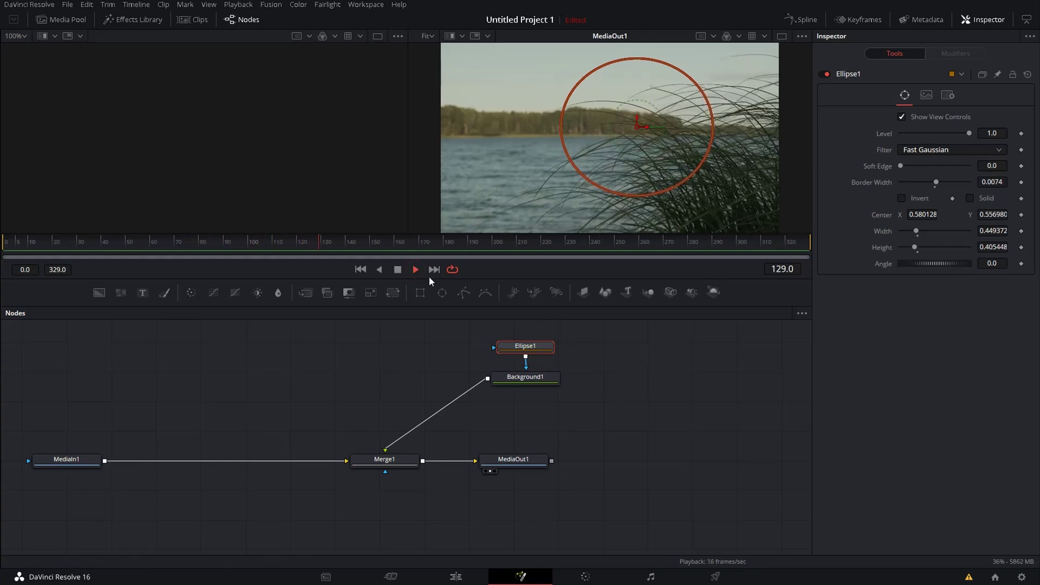
left_click(398, 270)
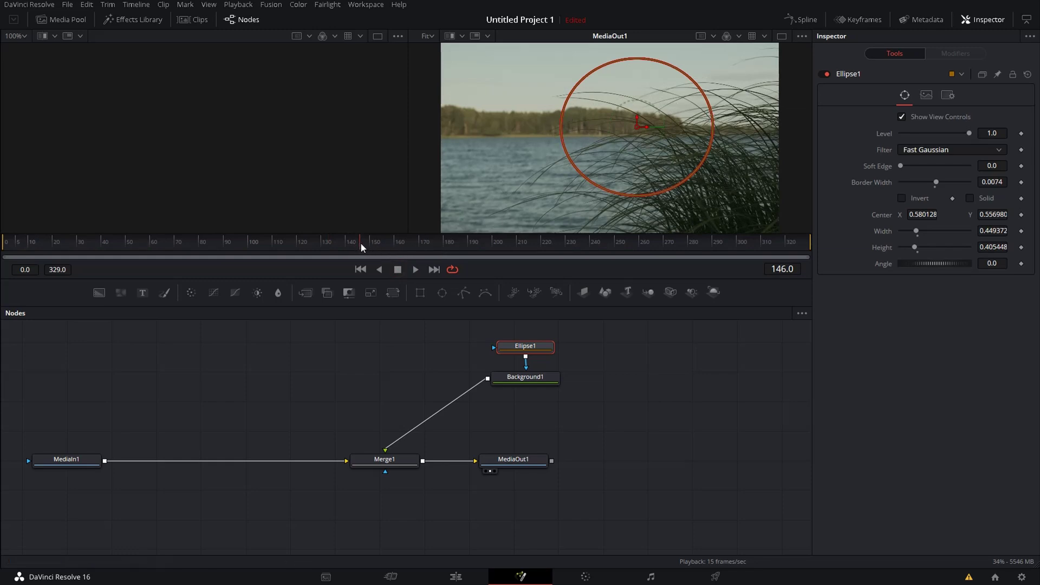
left_click_drag(330, 244, 126, 245)
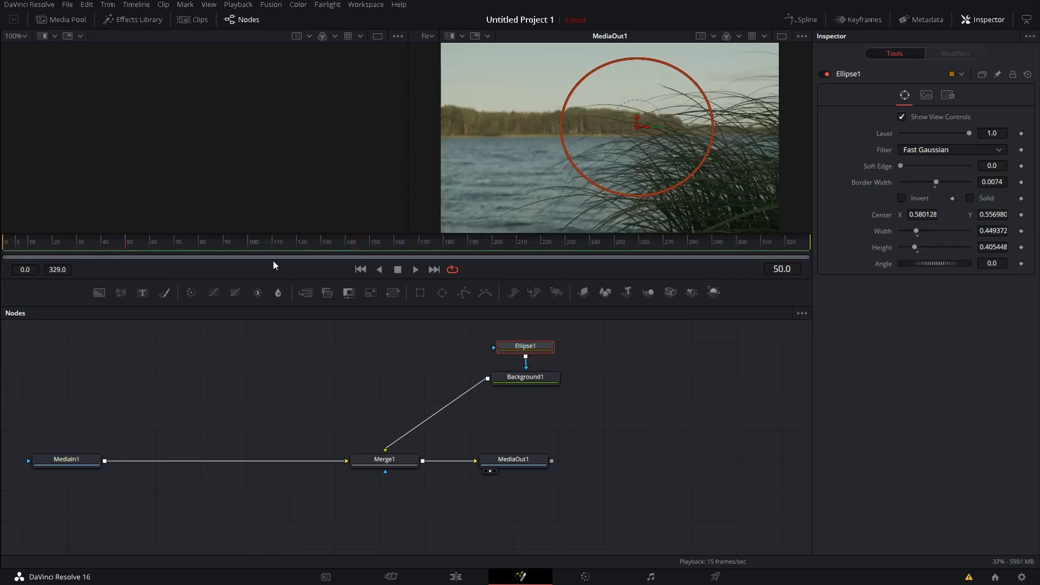
Step: Set Background1's Global In/Out to frames 48 and 102
left_click(546, 380)
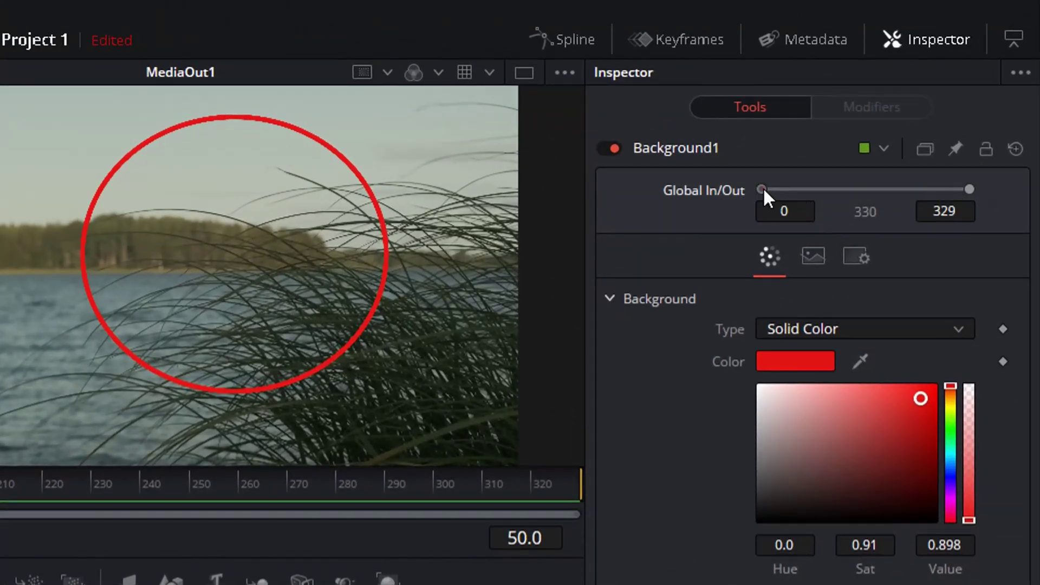
left_click_drag(762, 188, 791, 190)
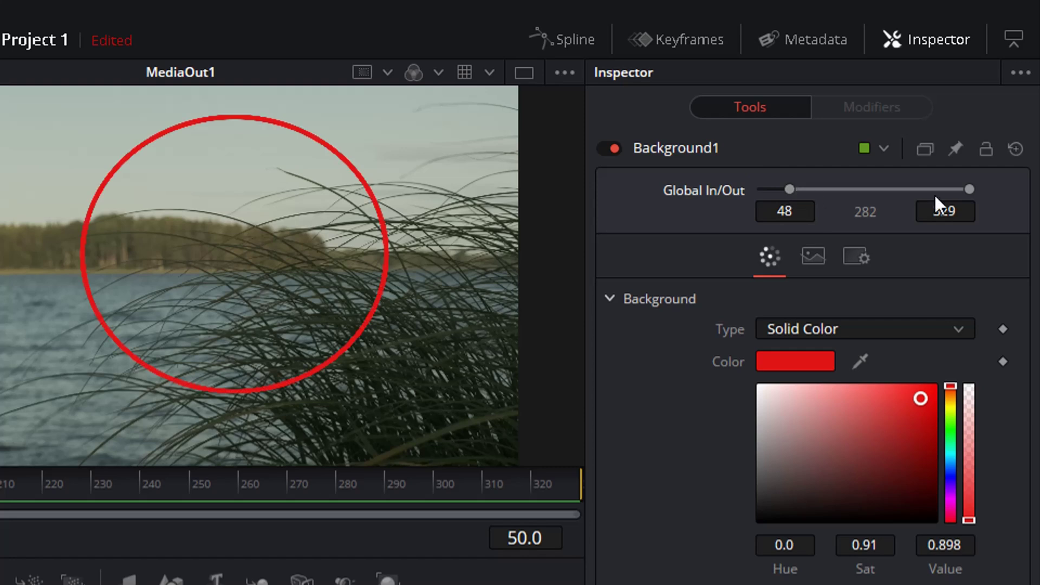
left_click_drag(968, 189, 927, 187)
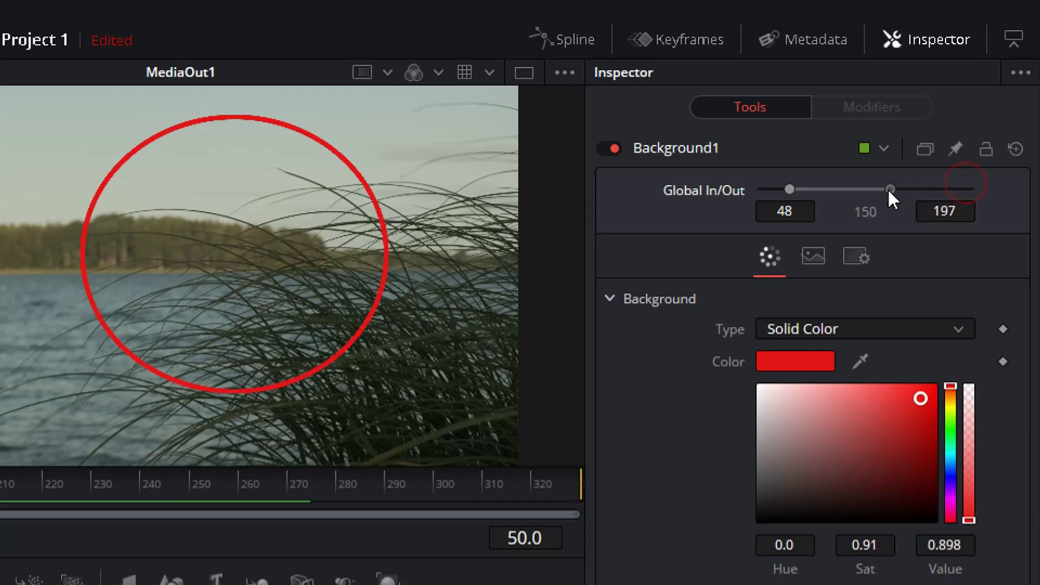
left_click_drag(883, 192, 833, 194)
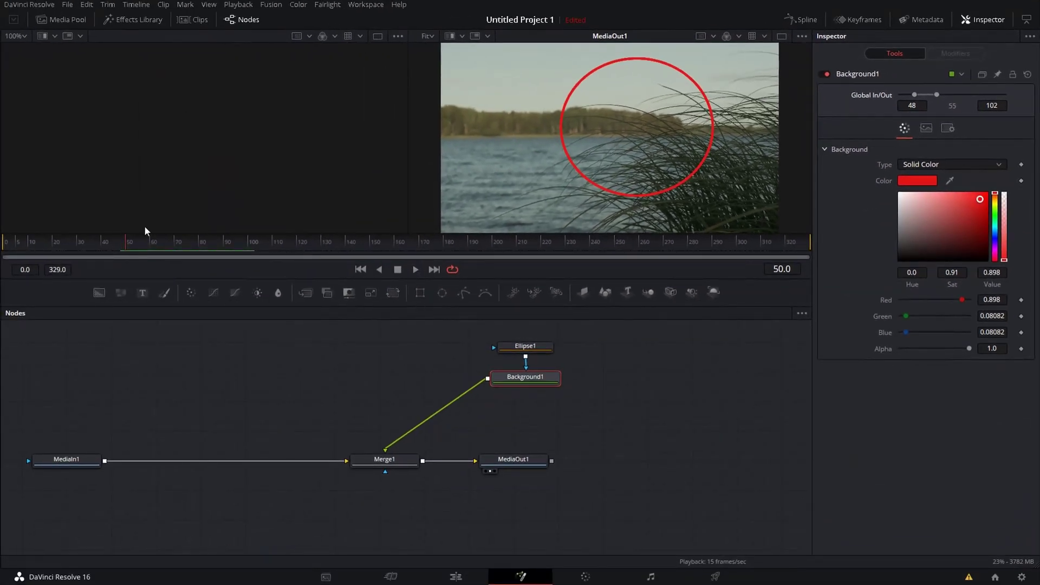
Step: Play from frame 10 to check when the red circle appears
left_click_drag(17, 248, 14, 244)
left_click(414, 270)
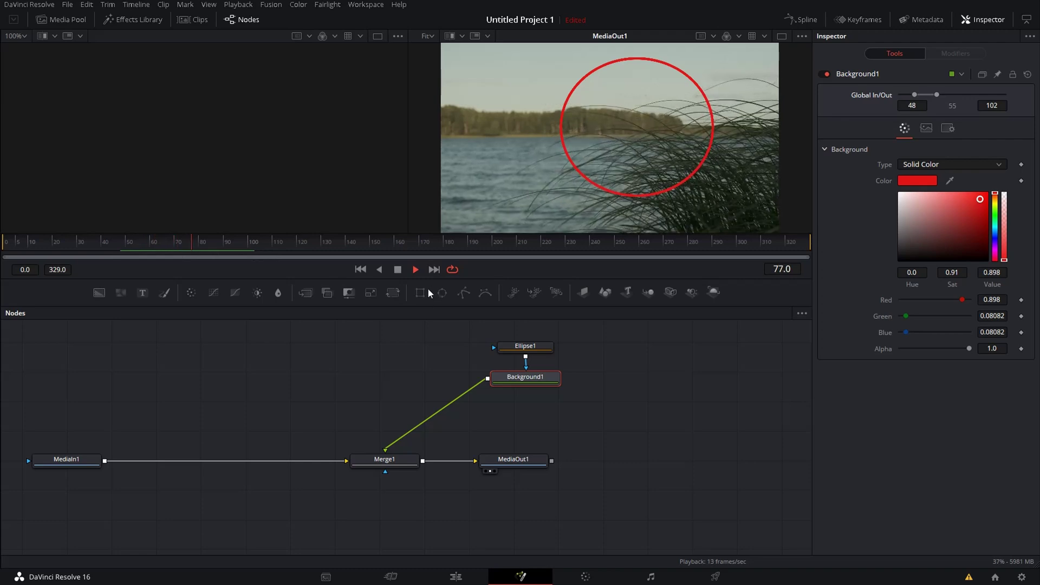
left_click(398, 270)
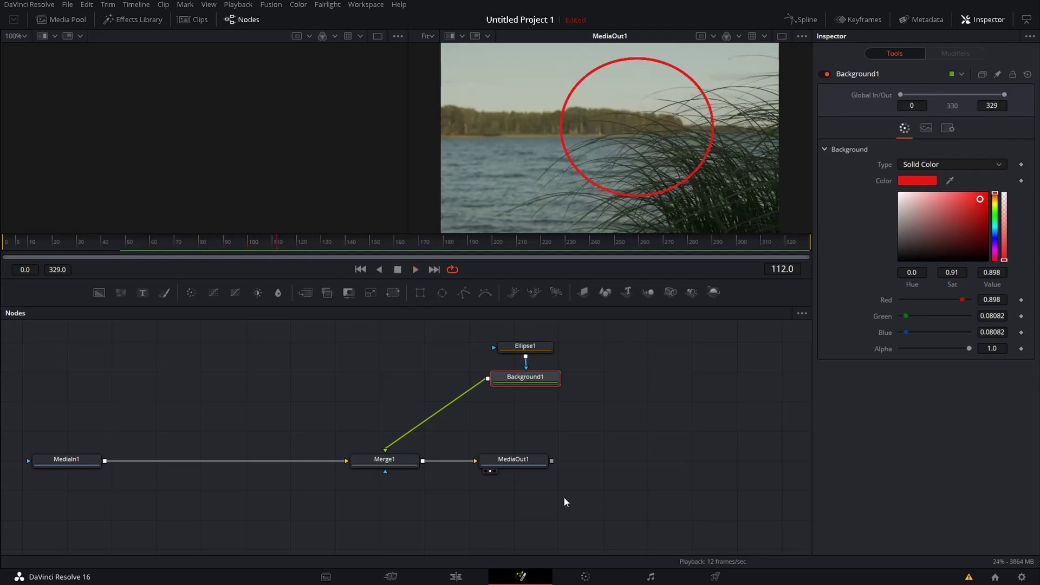
Step: Return to the Edit page and play shoreline.MOV with the red ring overlay
left_click(454, 580)
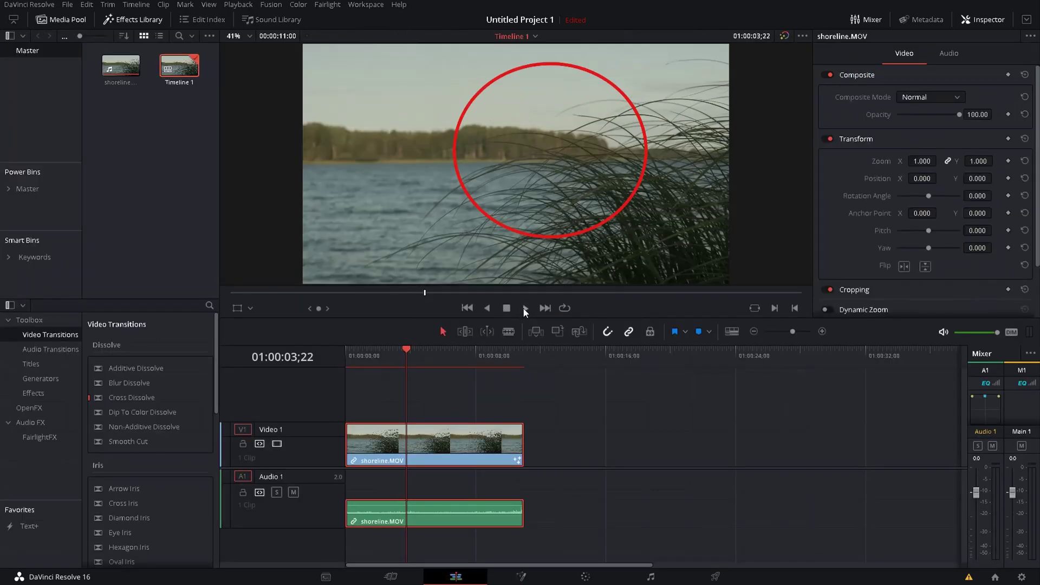
left_click(523, 308)
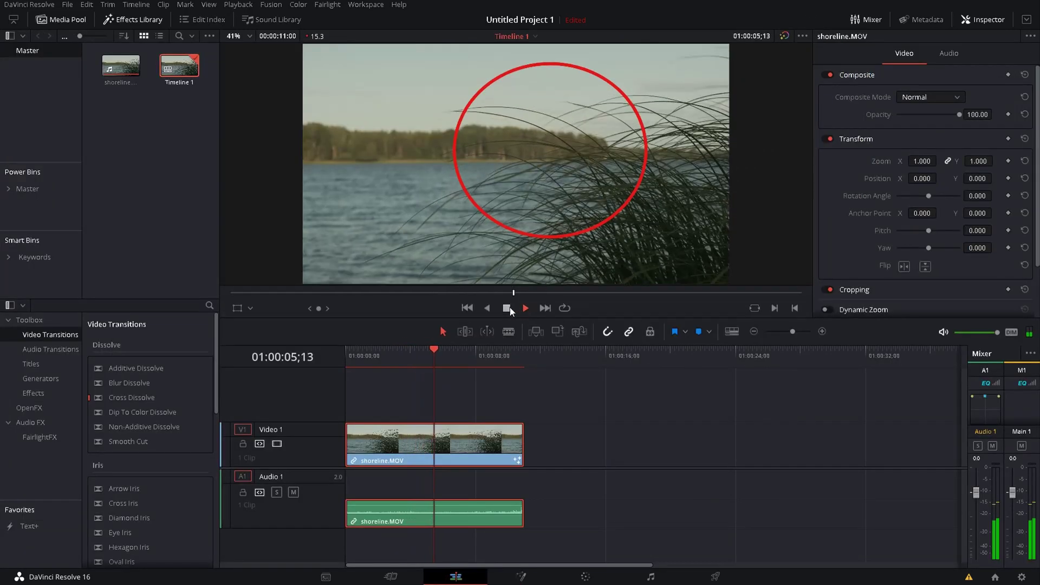
left_click(507, 308)
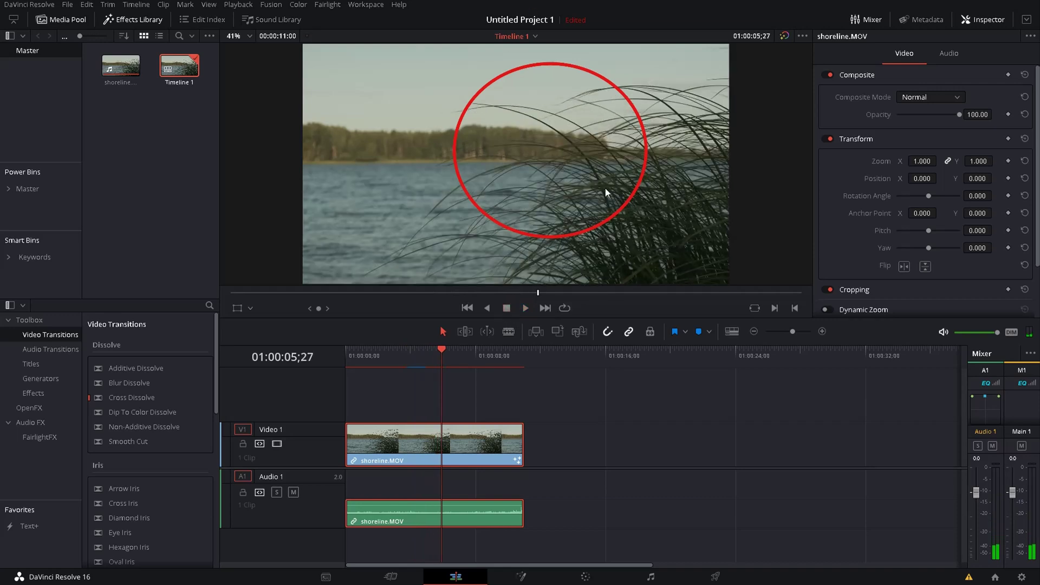